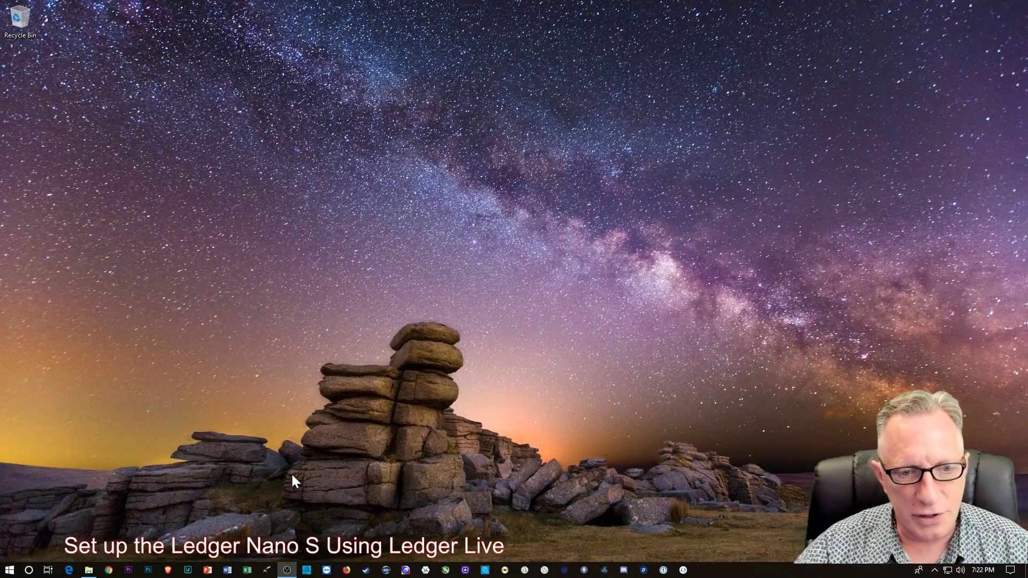
Bring up Brave from the taskbar on the Ledger website featuring the Nano S.
click(167, 571)
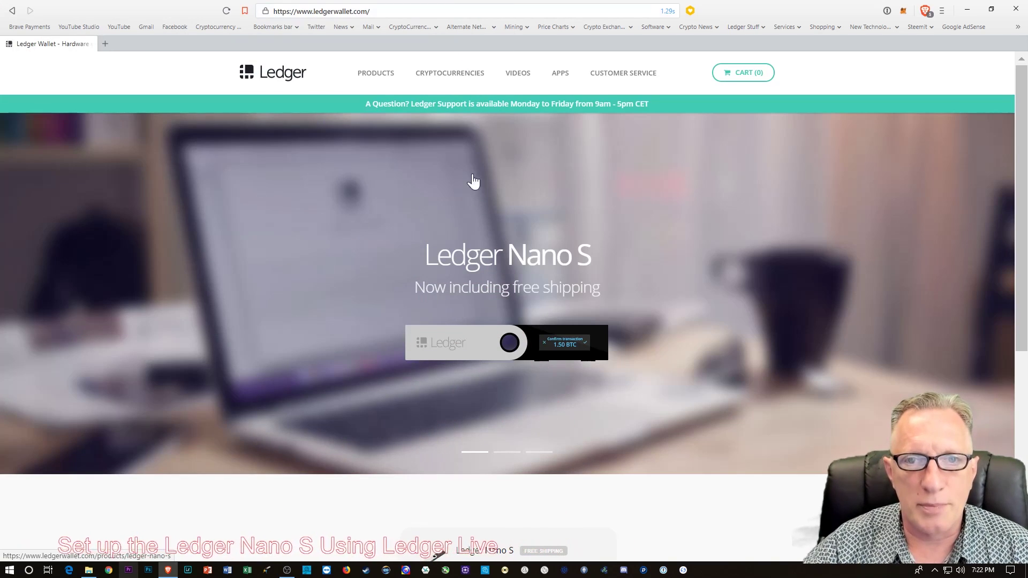
Go to the Ledger Live apps download page and review the other operating system options.
click(559, 75)
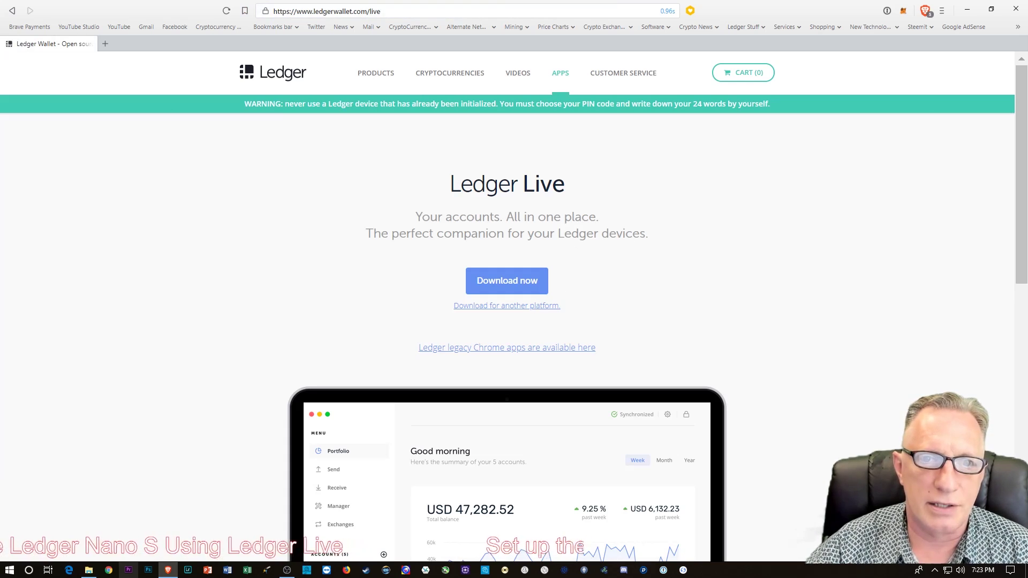
scroll(605, 310, down, 2)
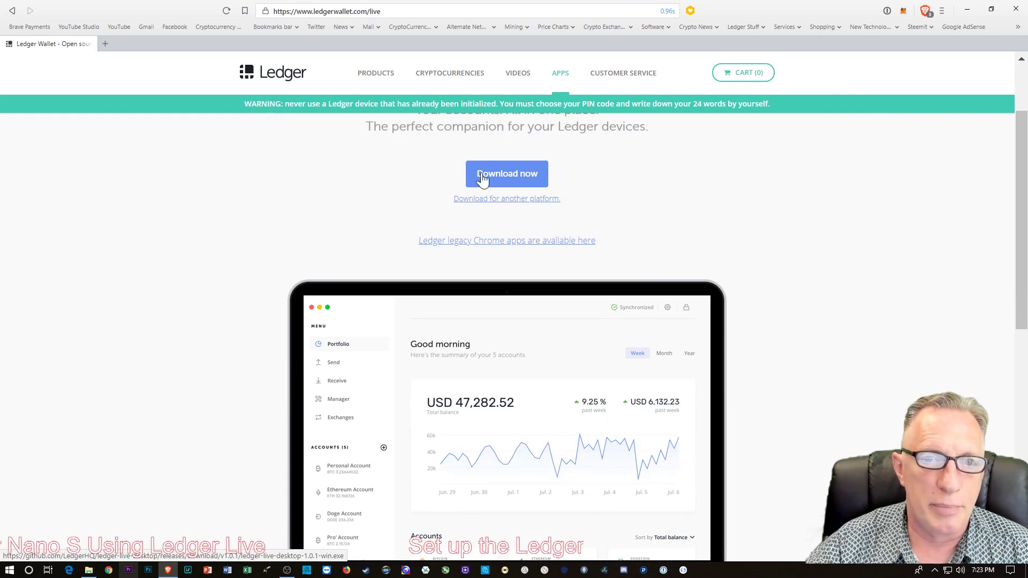
scroll(365, 225, up, 1)
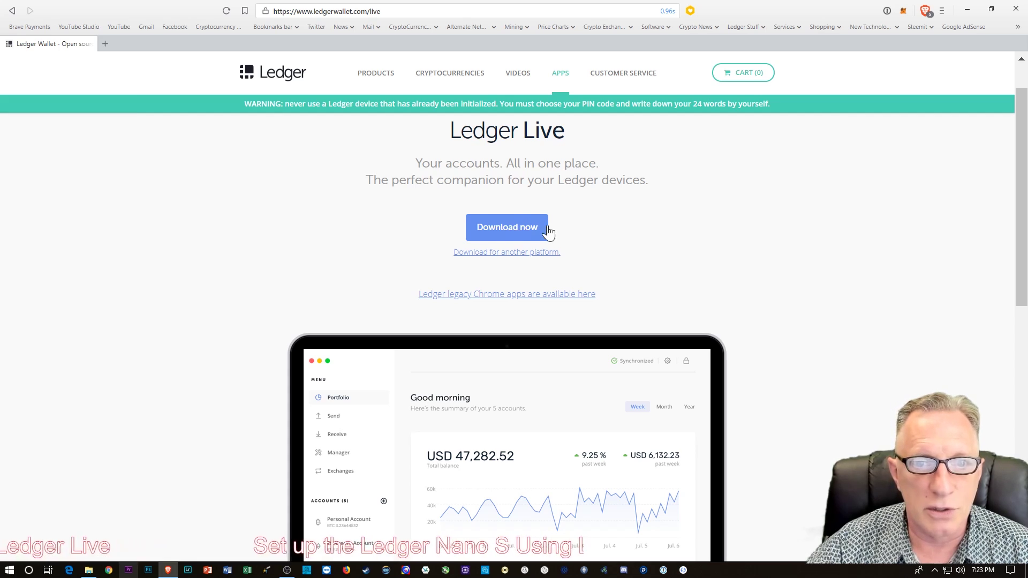
click(497, 253)
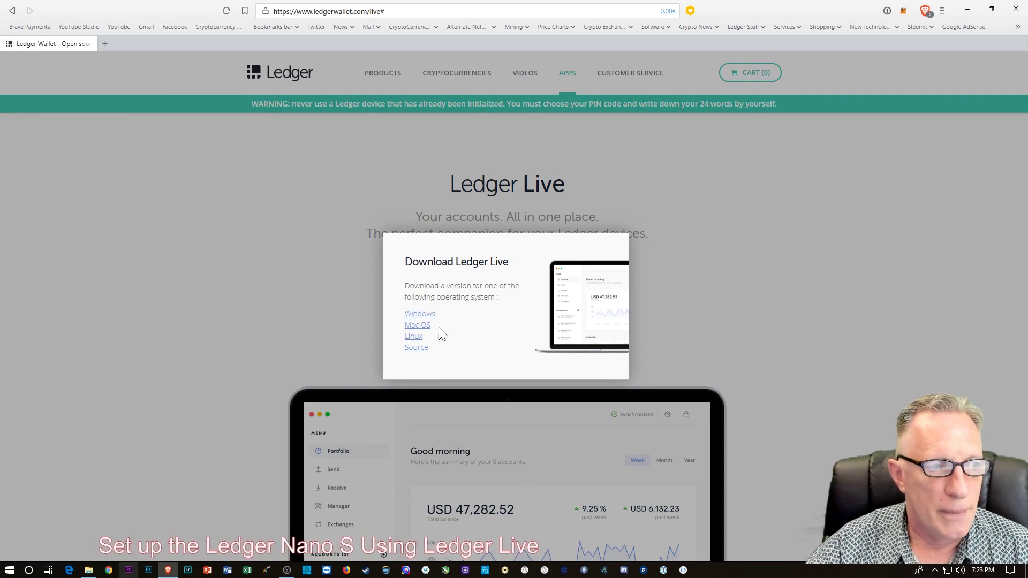
click(252, 263)
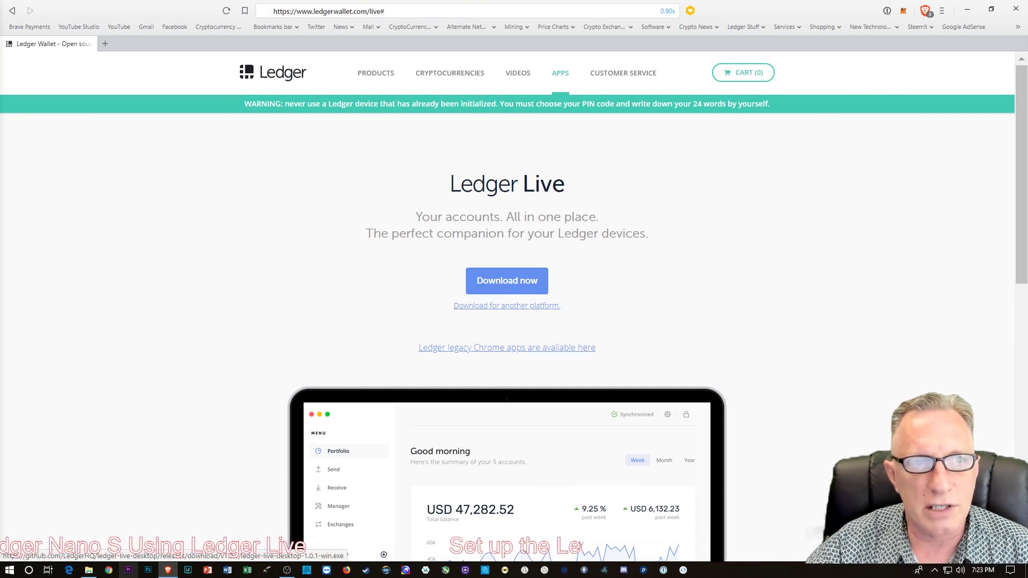
Download ledger-live-desktop-1.0.1-win and save it into the Downloads folder.
click(506, 280)
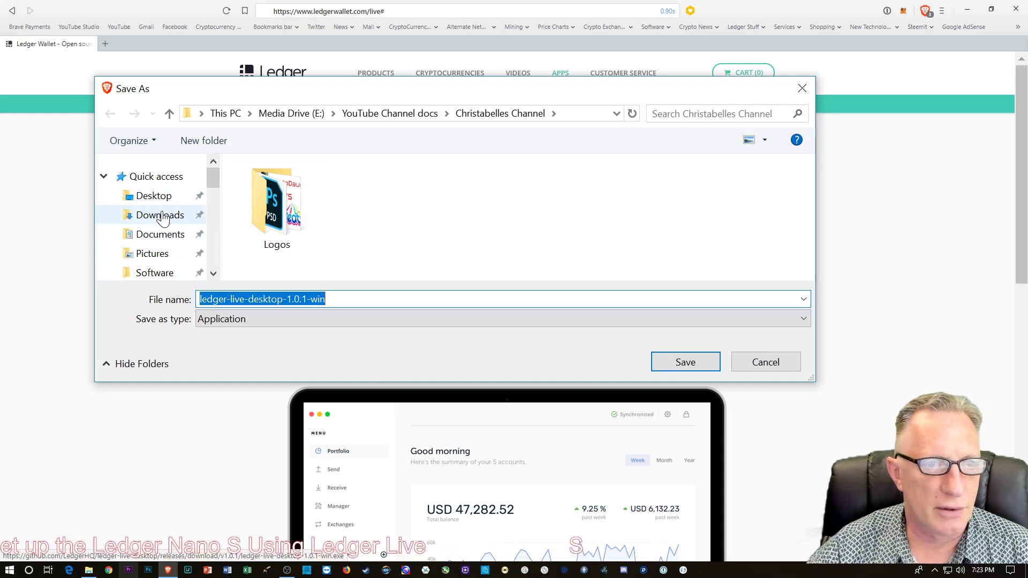
click(162, 219)
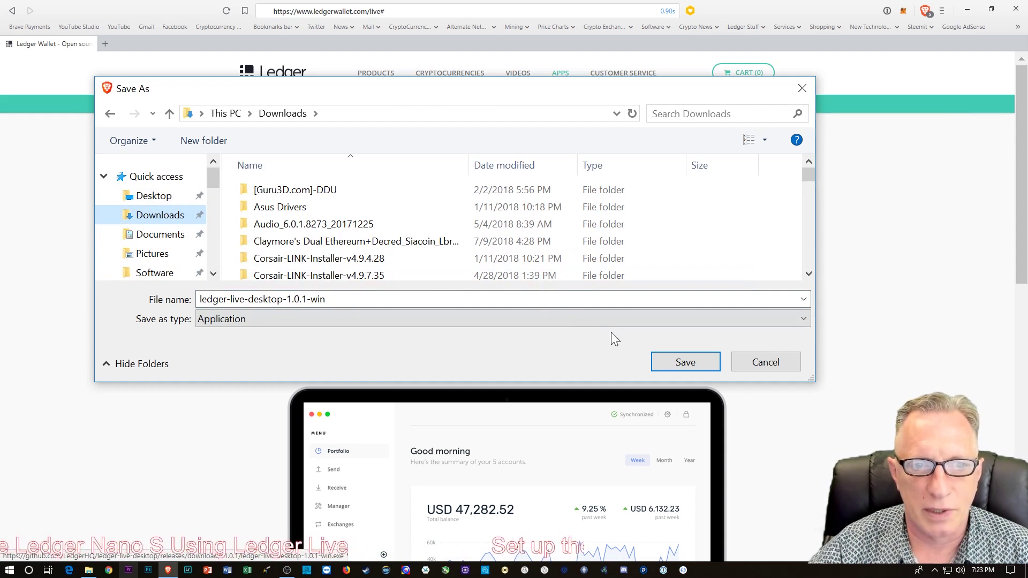
click(680, 365)
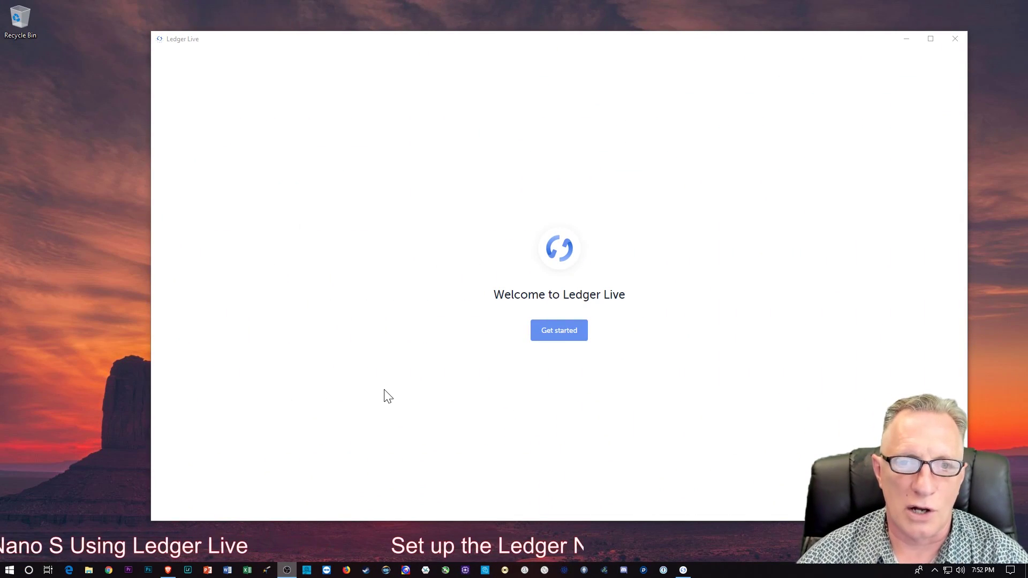
Start setup by initializing a new Ledger device and selecting the Ledger Nano S.
click(561, 331)
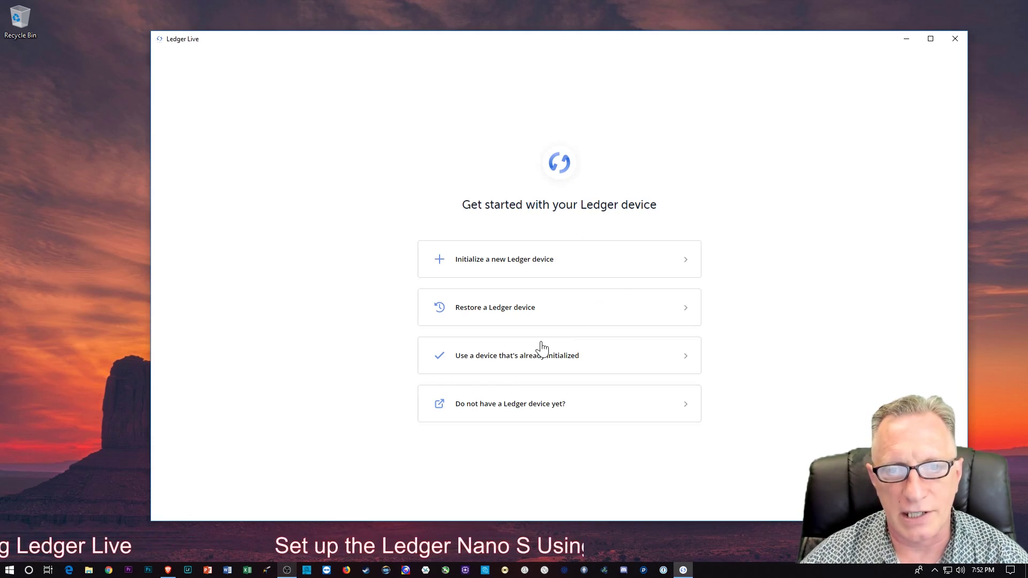
click(538, 262)
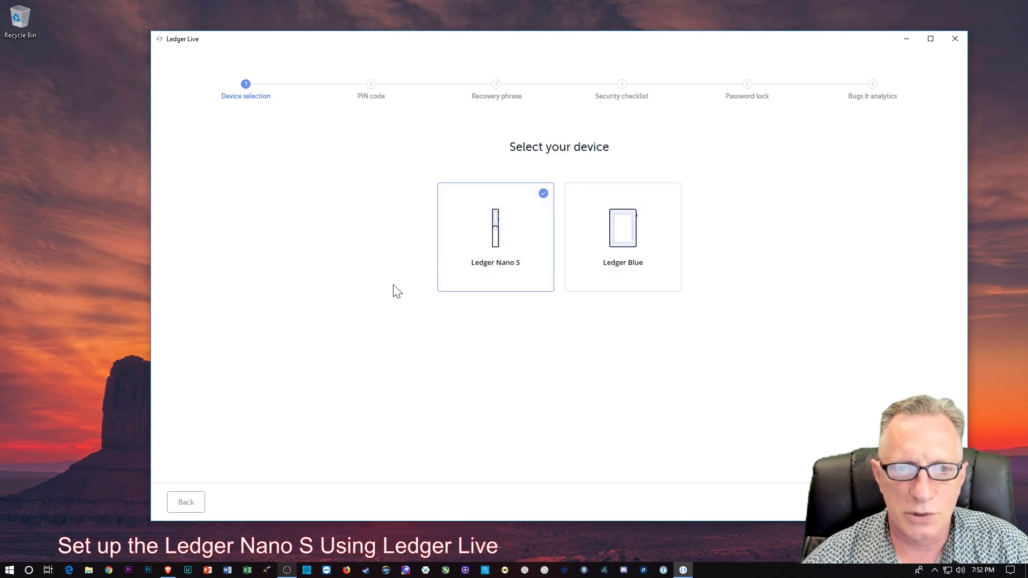
click(925, 501)
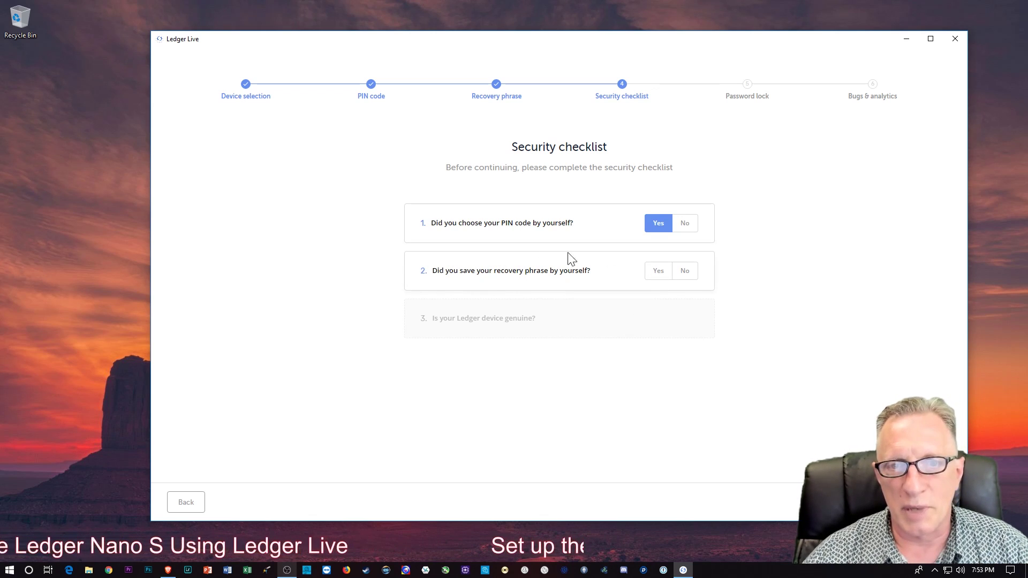
Confirm you saved the recovery phrase yourself and continue past the security checklist.
click(659, 272)
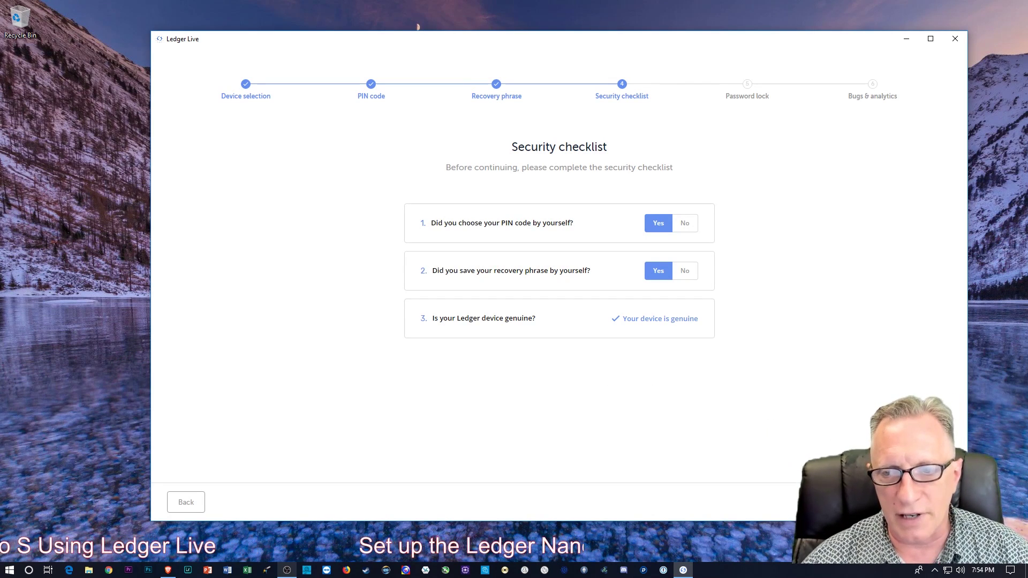
click(927, 502)
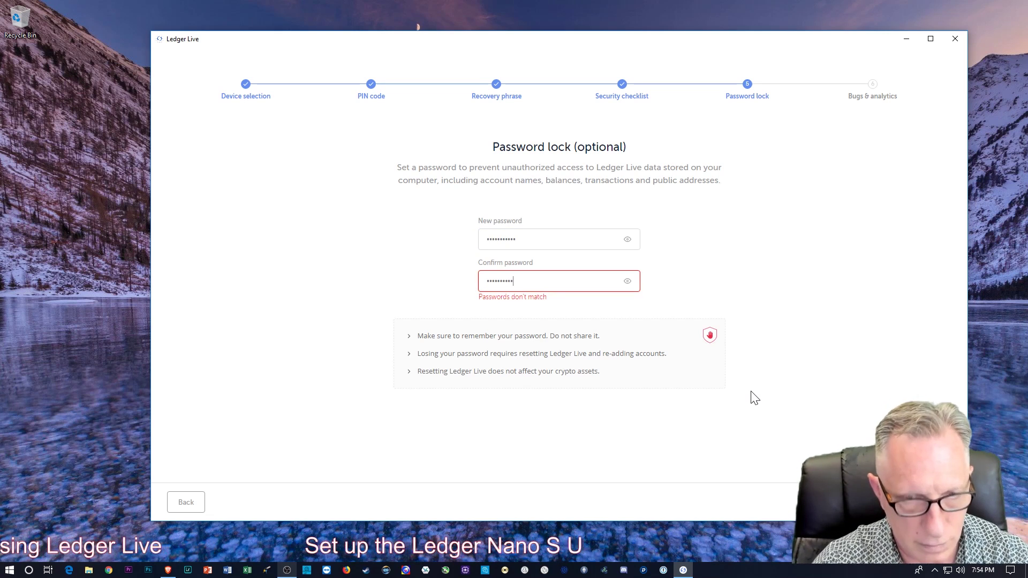
Set a password lock, pass the analytics step, open Ledger Live and dismiss Trade safely.
text(1)
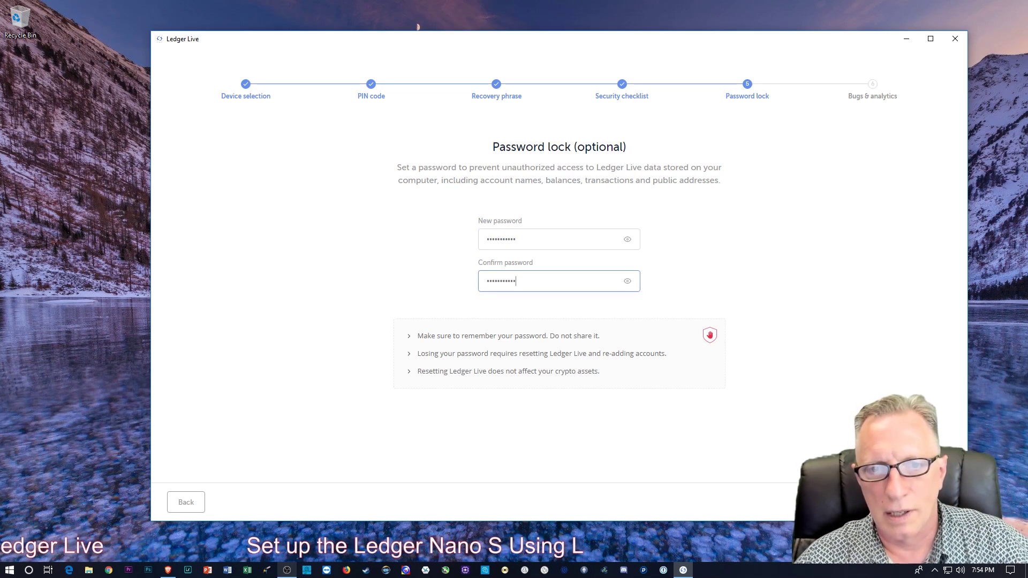
key(Return)
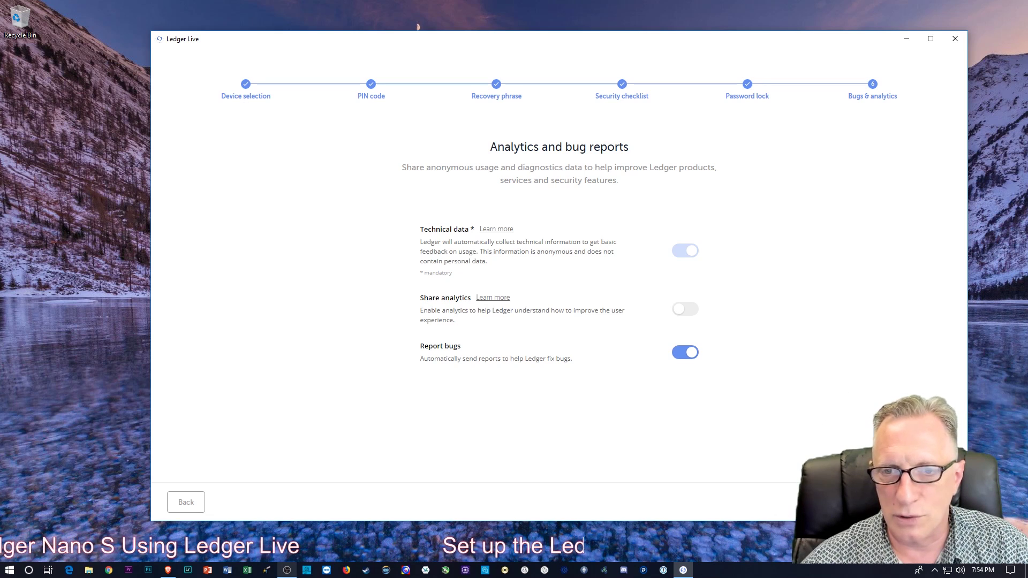
click(923, 501)
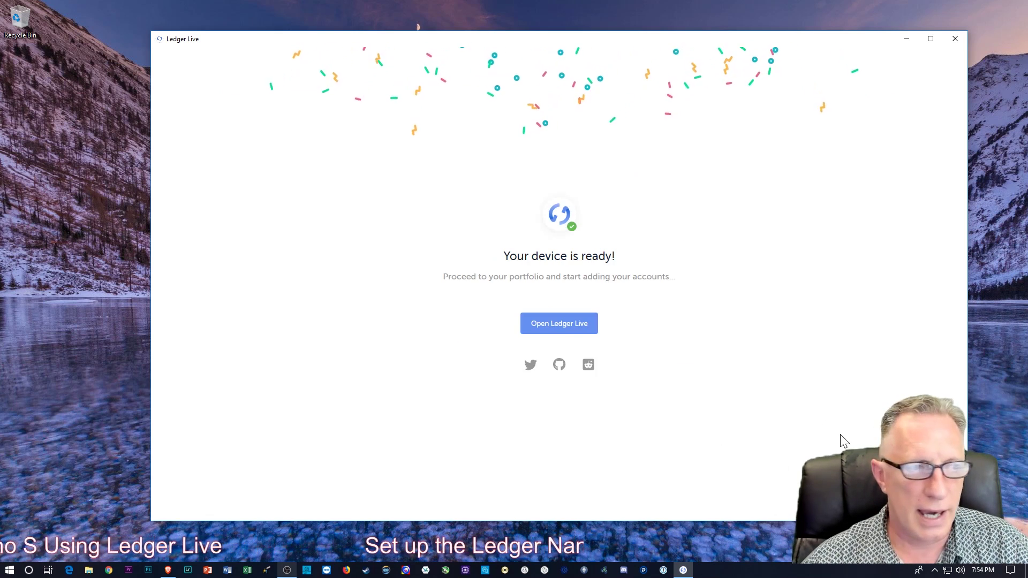
click(552, 323)
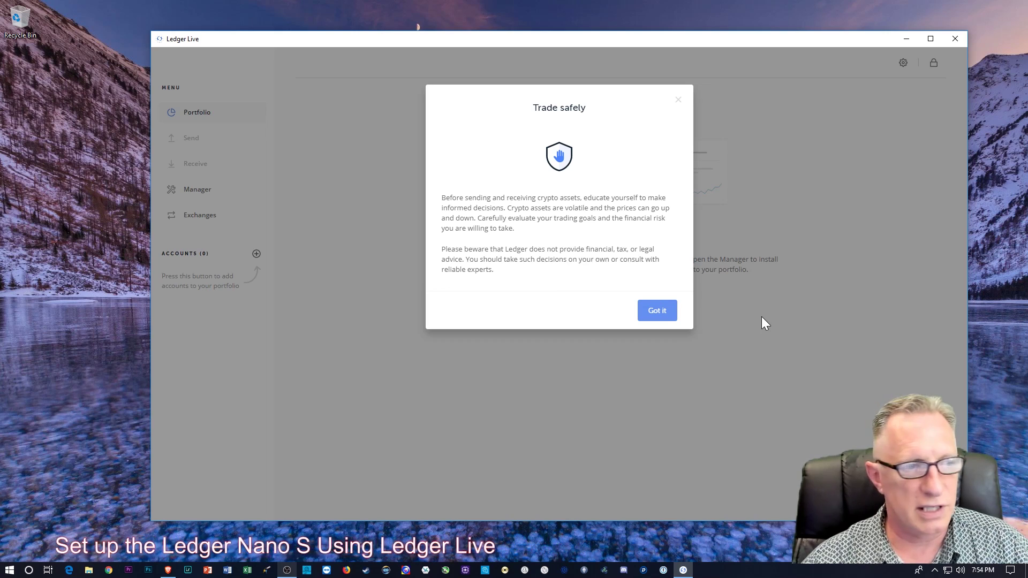
click(654, 315)
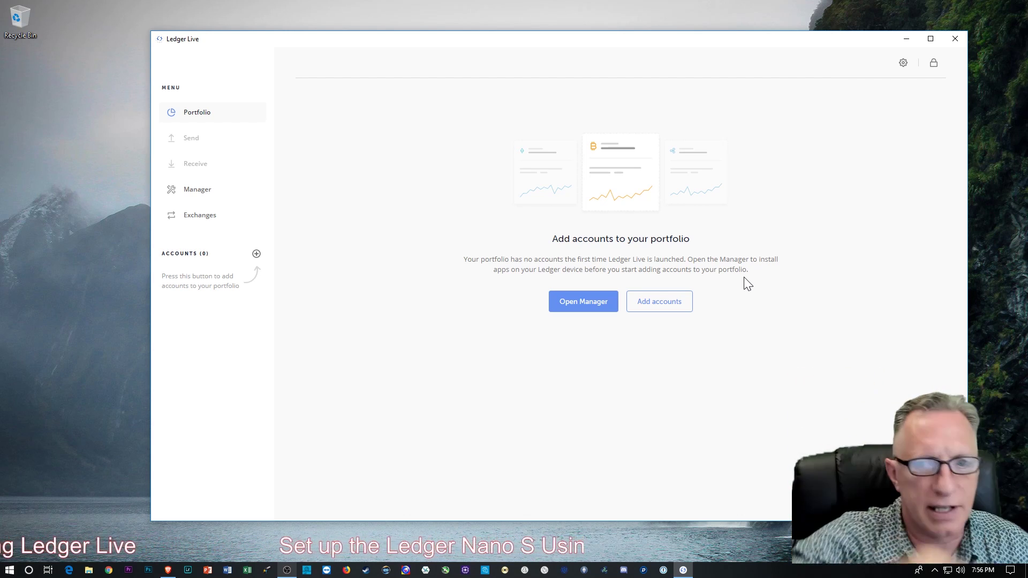
Open the Manager from the portfolio to see the Nano S app catalog.
click(589, 303)
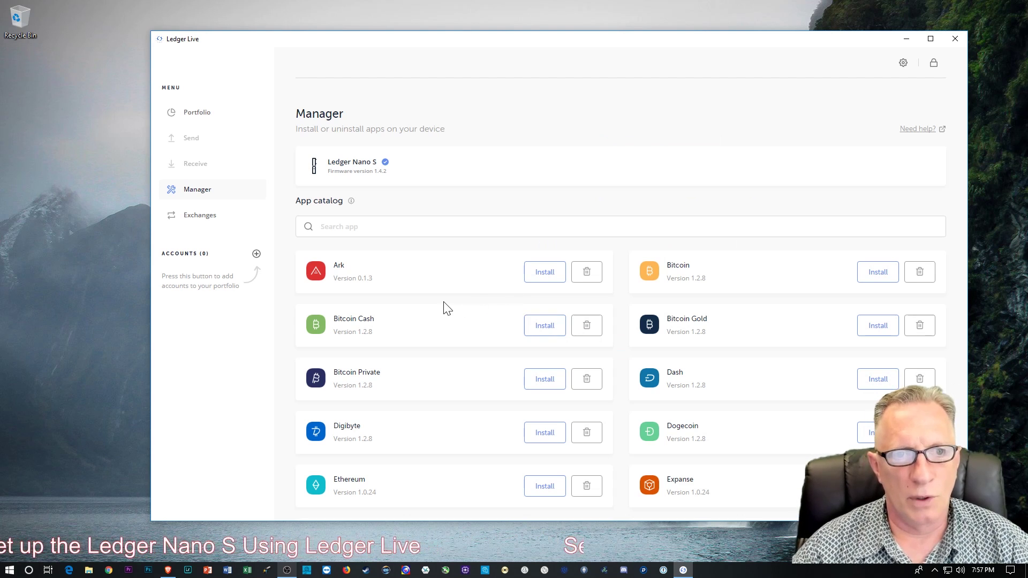
Install the Bitcoin, Ethereum and Litecoin apps on the Nano S, dismissing each confirmation.
scroll(442, 305, down, 2)
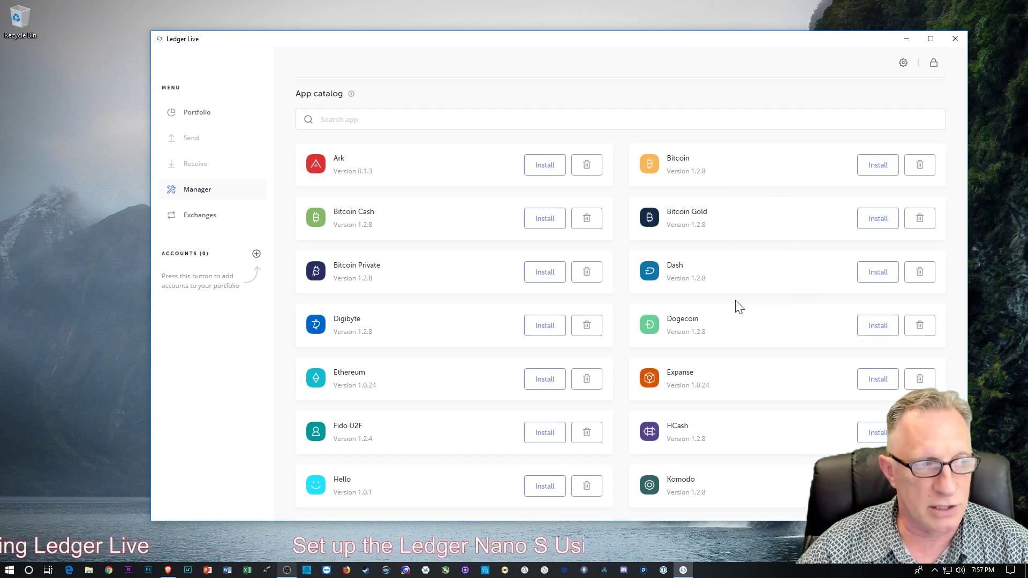
click(877, 166)
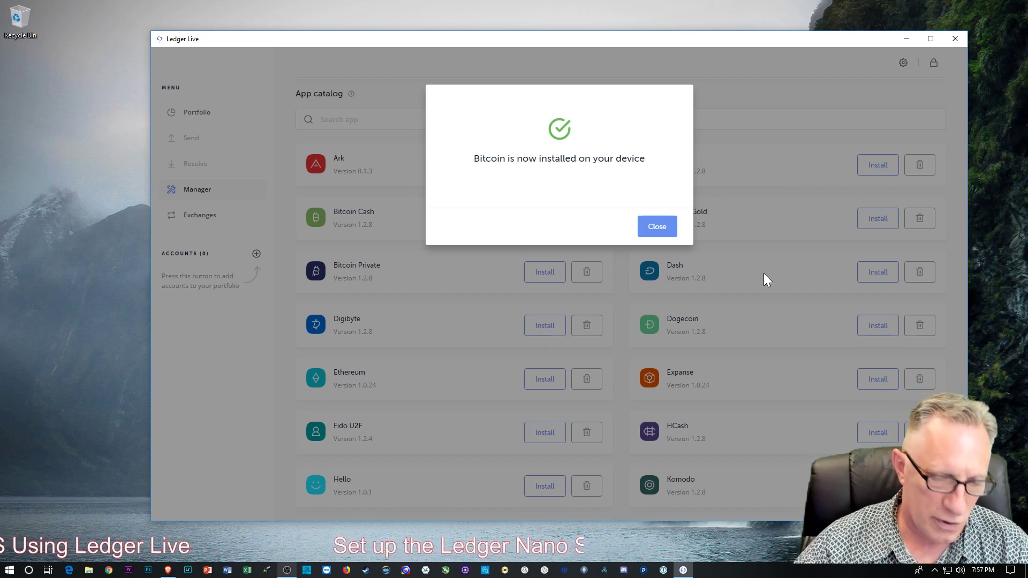
click(657, 227)
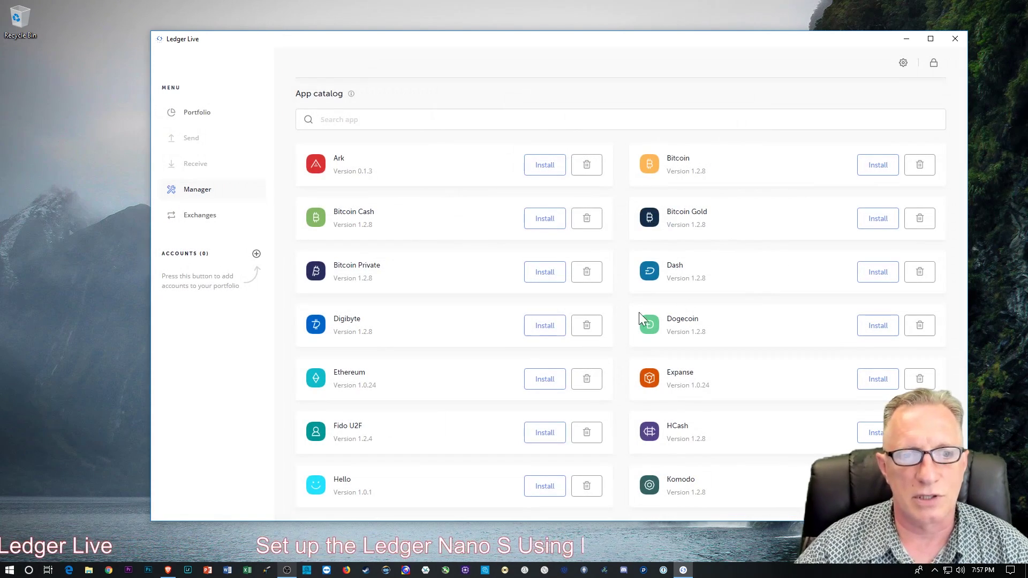
scroll(400, 374, down, 1)
click(545, 331)
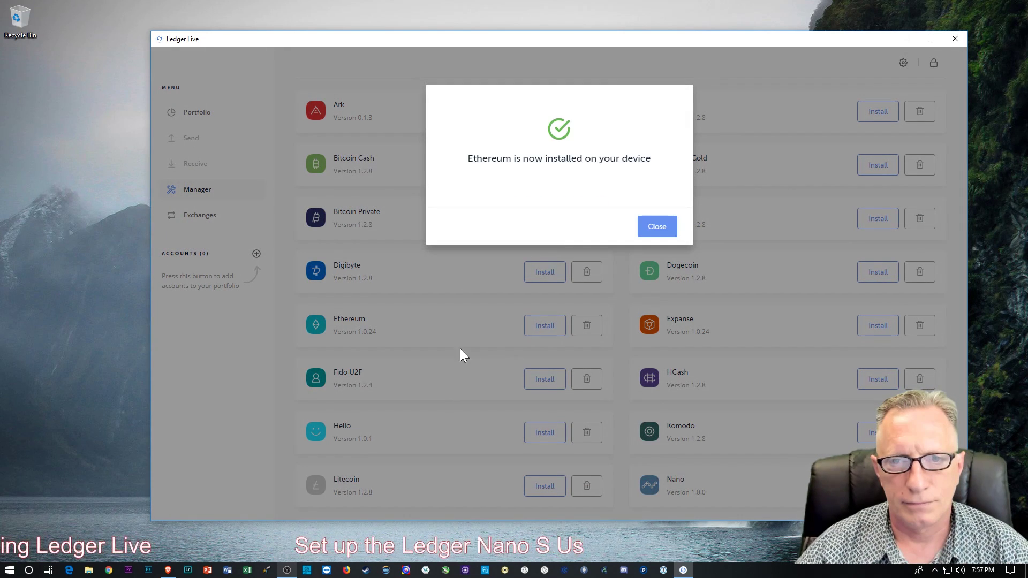
click(657, 228)
scroll(499, 351, down, 1)
scroll(498, 352, down, 2)
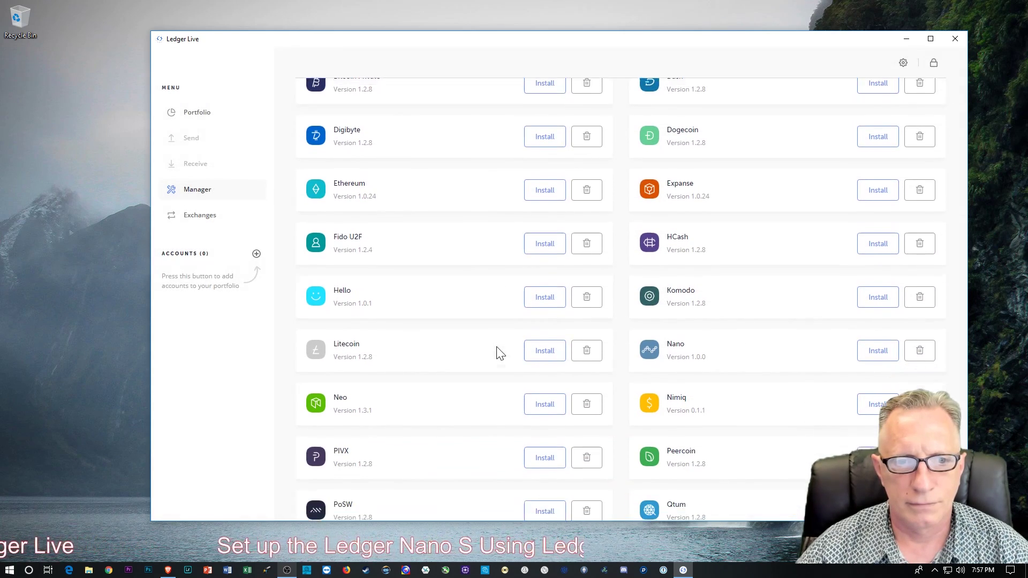
click(552, 324)
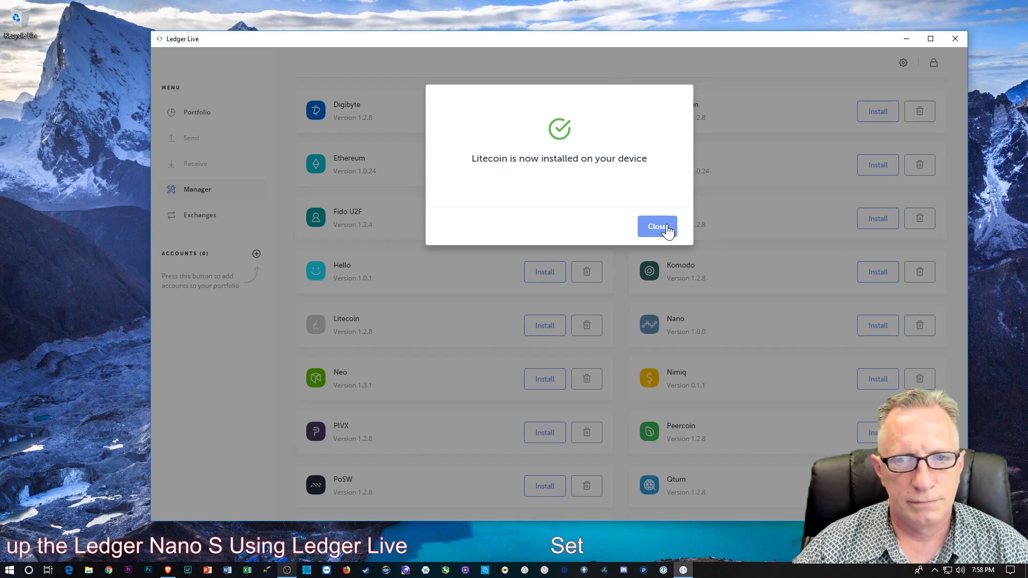
click(658, 227)
Install the Stellar and Vertcoin apps, then scroll the catalog back to the top.
scroll(464, 367, down, 6)
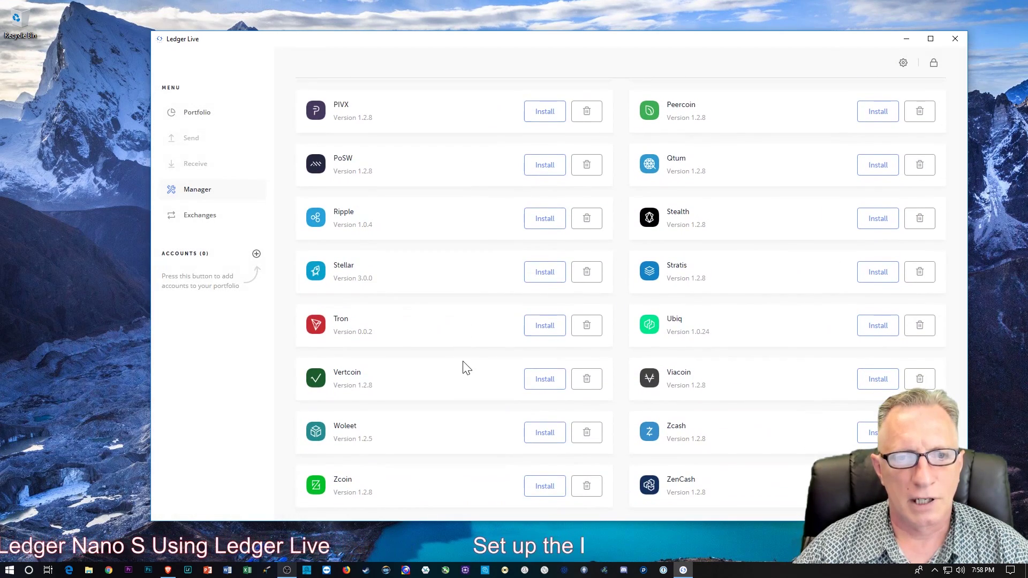
click(543, 273)
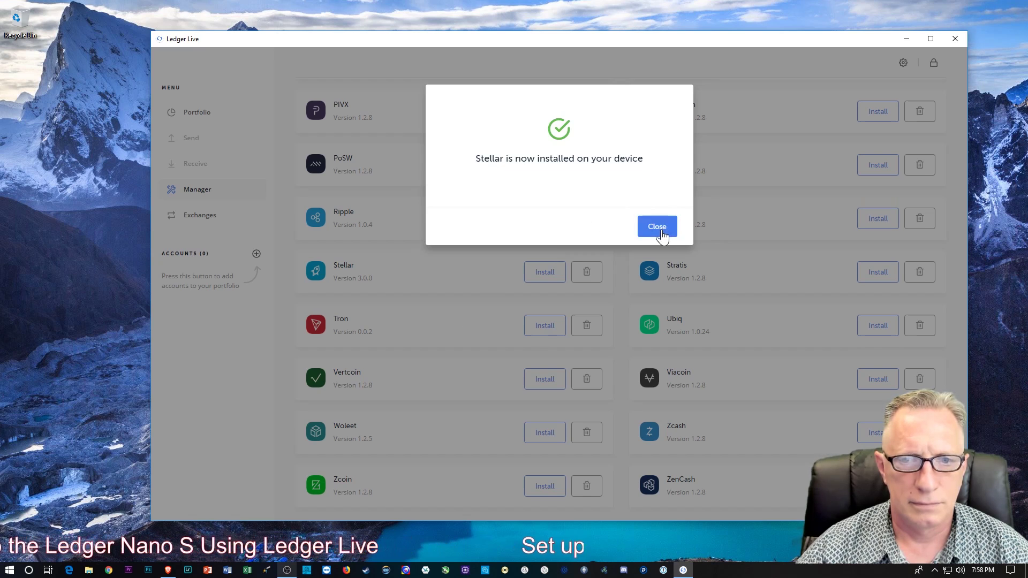
click(660, 230)
scroll(498, 342, down, 1)
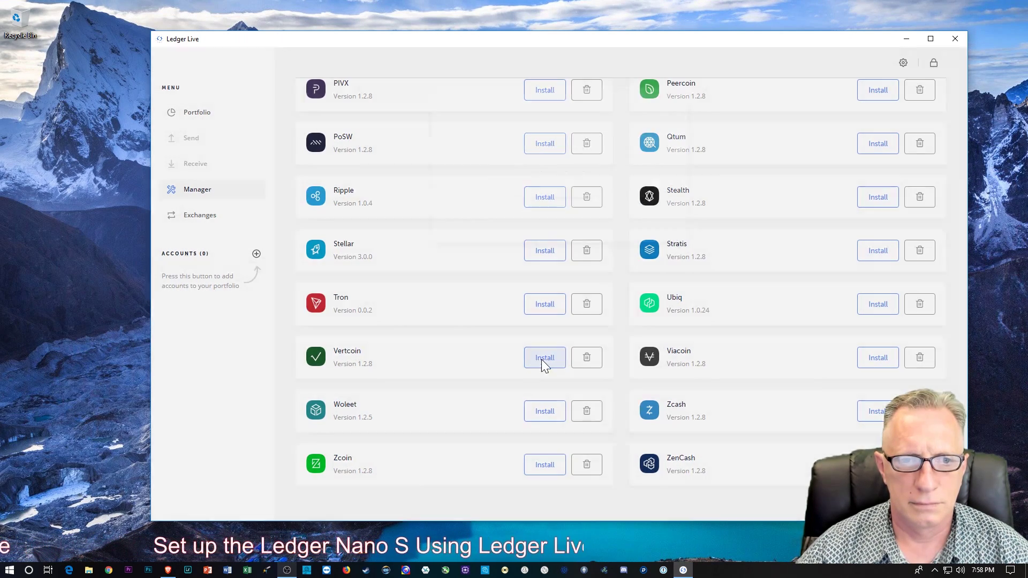
click(544, 358)
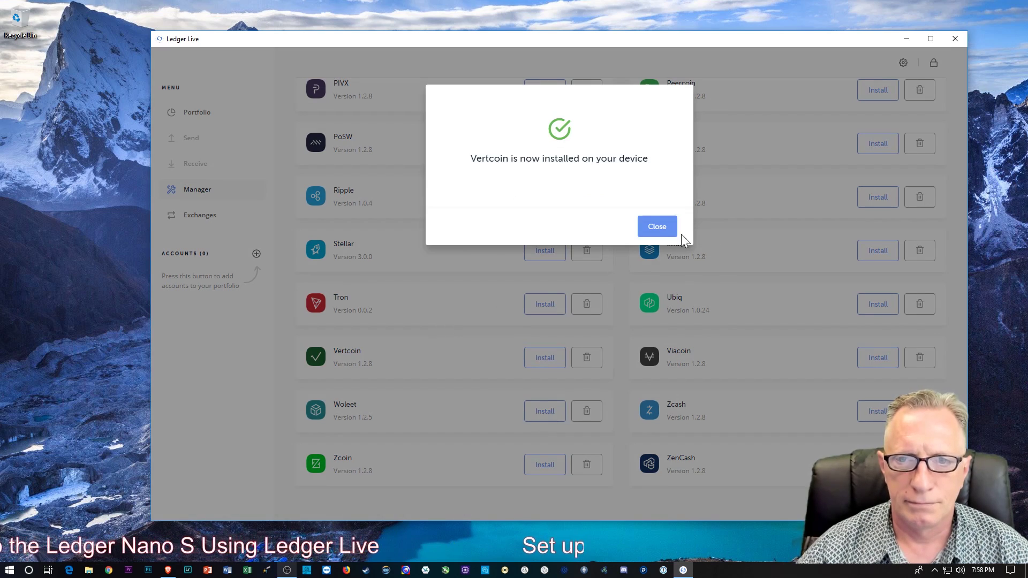
click(659, 229)
scroll(484, 360, up, 6)
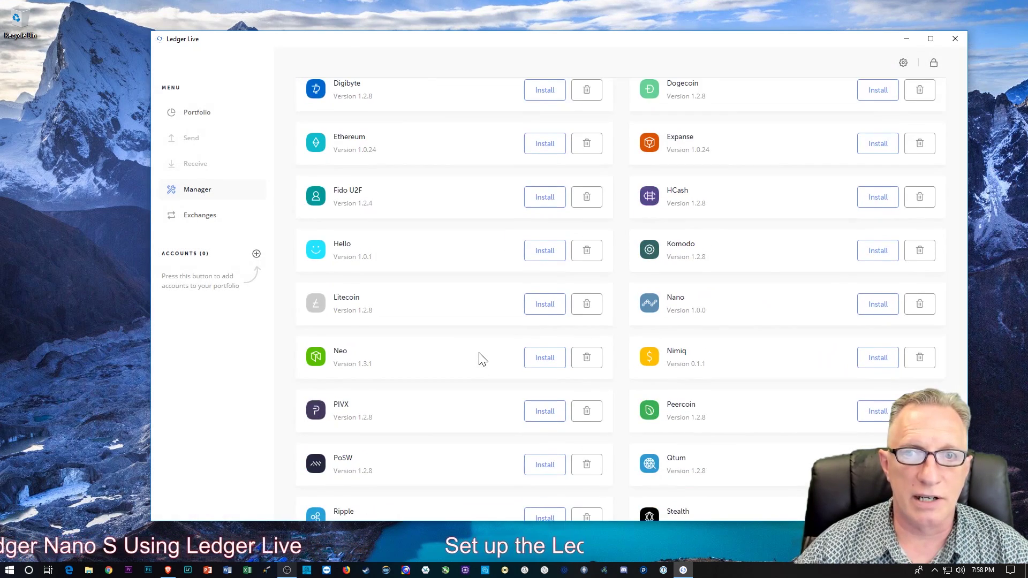
scroll(484, 357, up, 6)
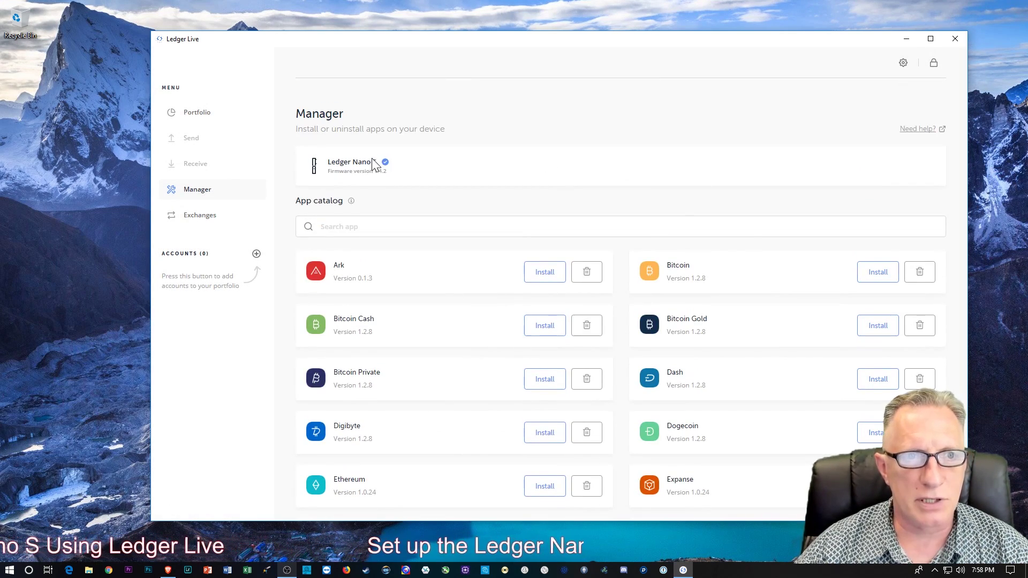
Add the Nano S Bitcoin account via Portfolio > Add accounts, leaving a 0 BTC account.
click(188, 117)
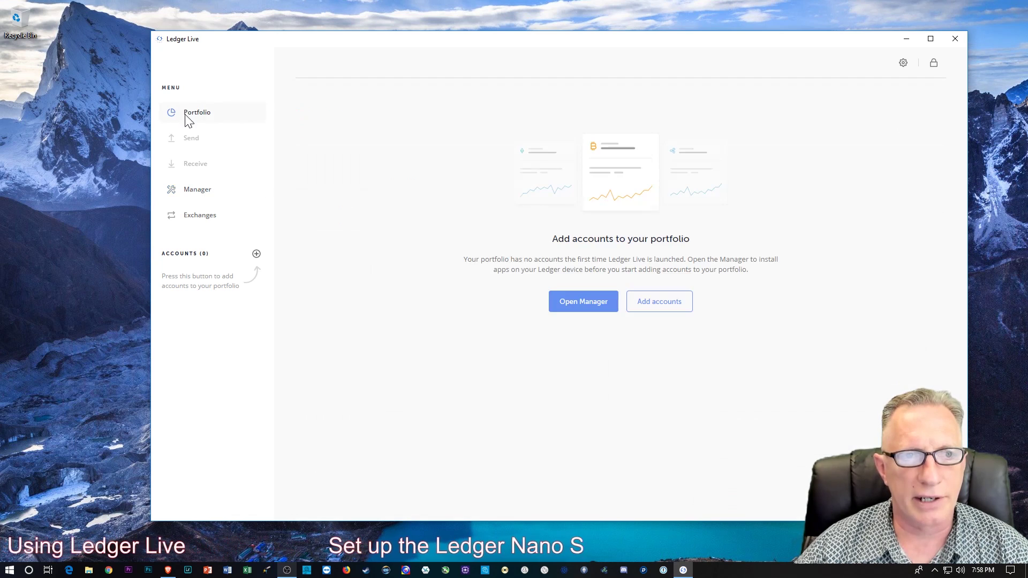
click(662, 309)
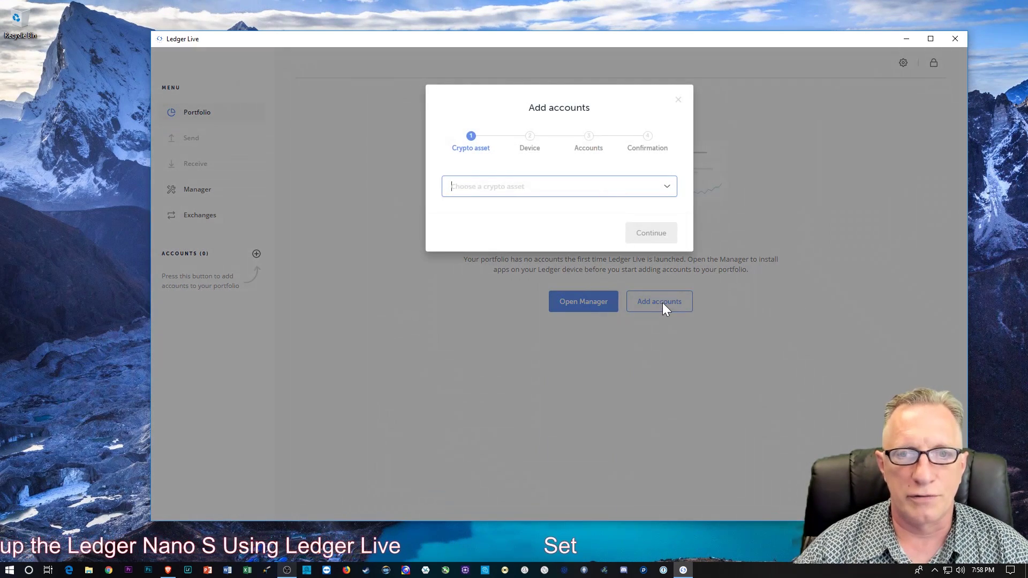
click(669, 192)
click(514, 221)
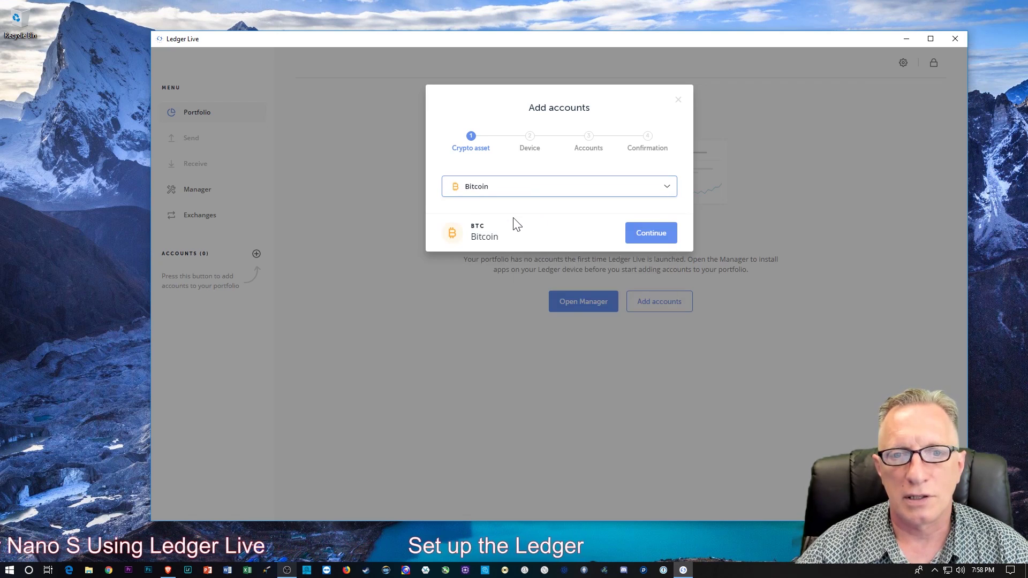
click(651, 236)
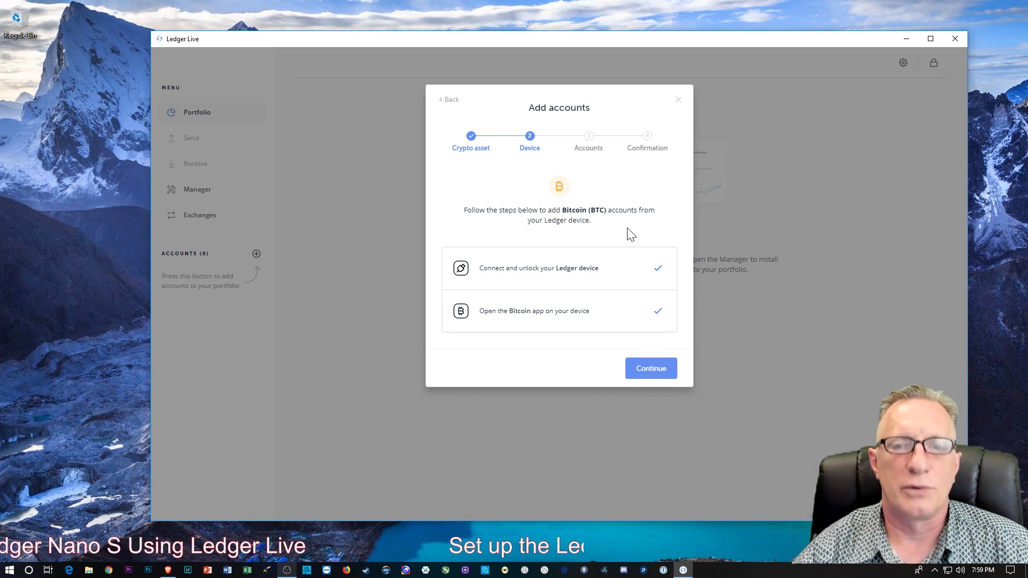
click(651, 368)
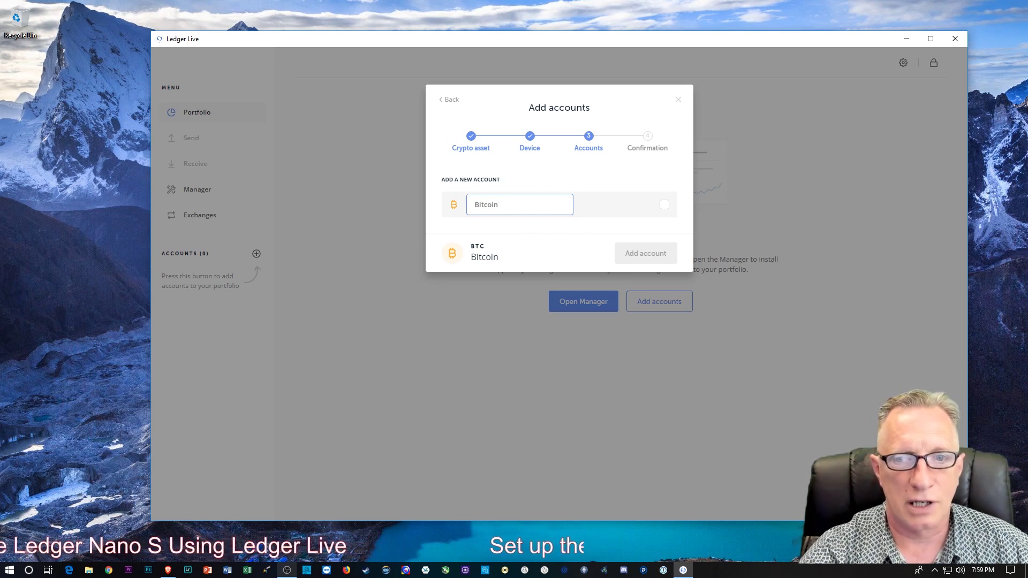
click(664, 204)
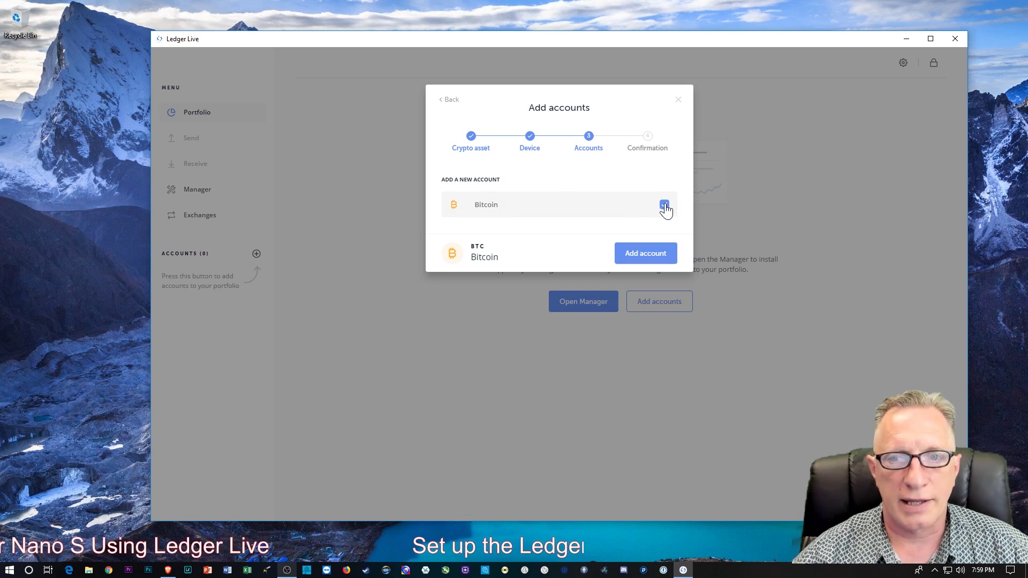
click(633, 254)
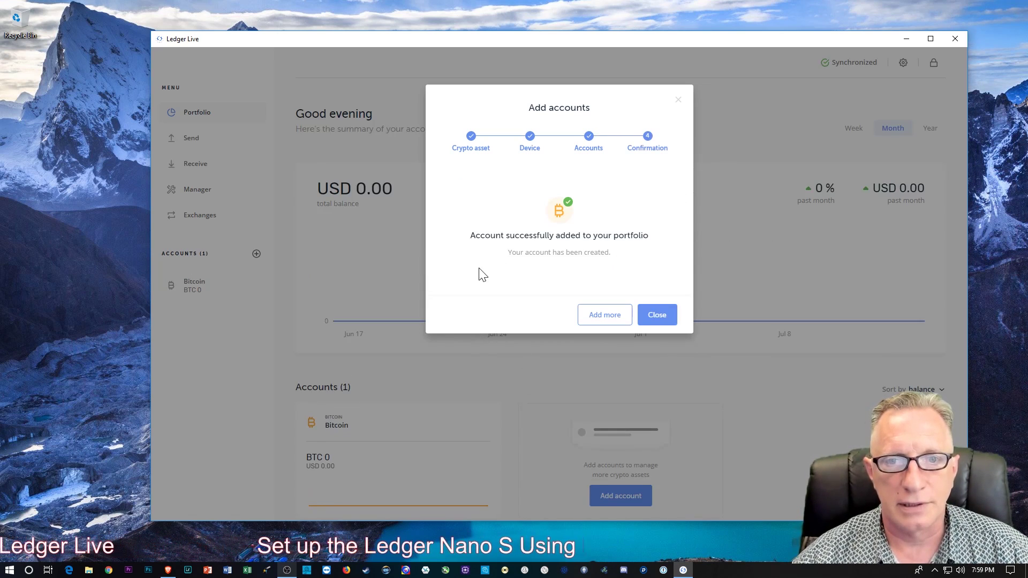
click(657, 321)
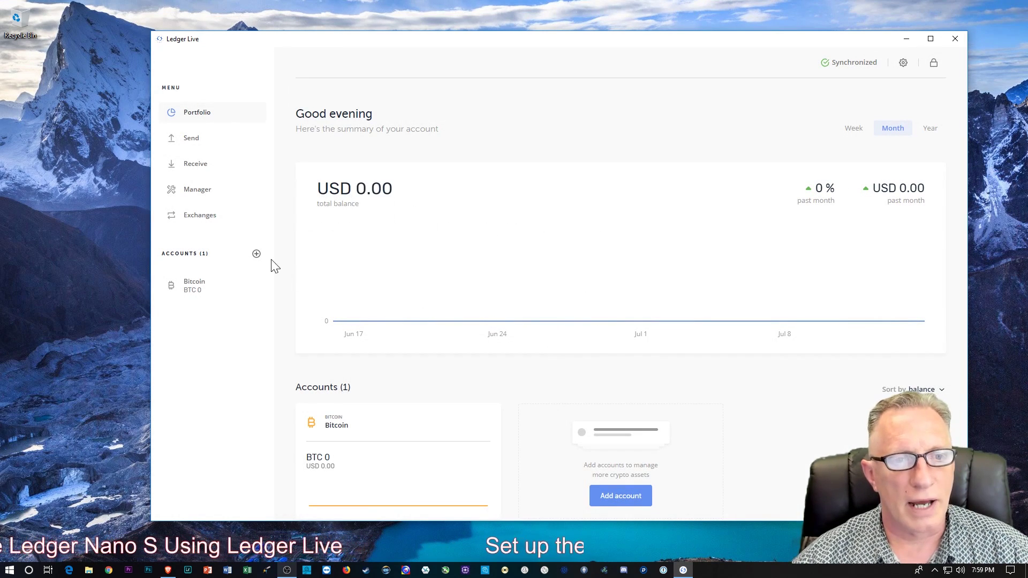
Start adding an Ethereum account, then cancel when the device step stalls.
click(256, 255)
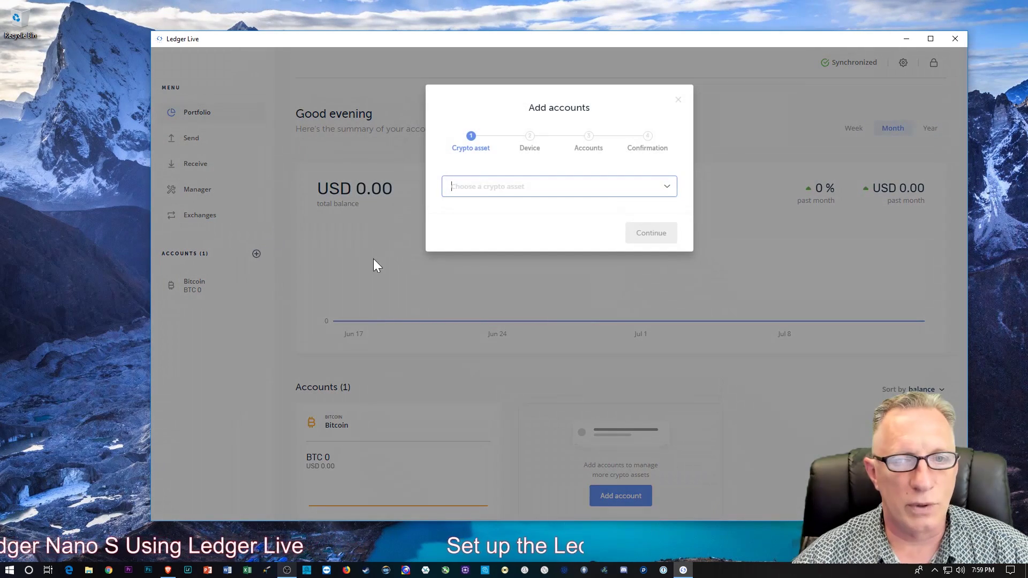
click(667, 189)
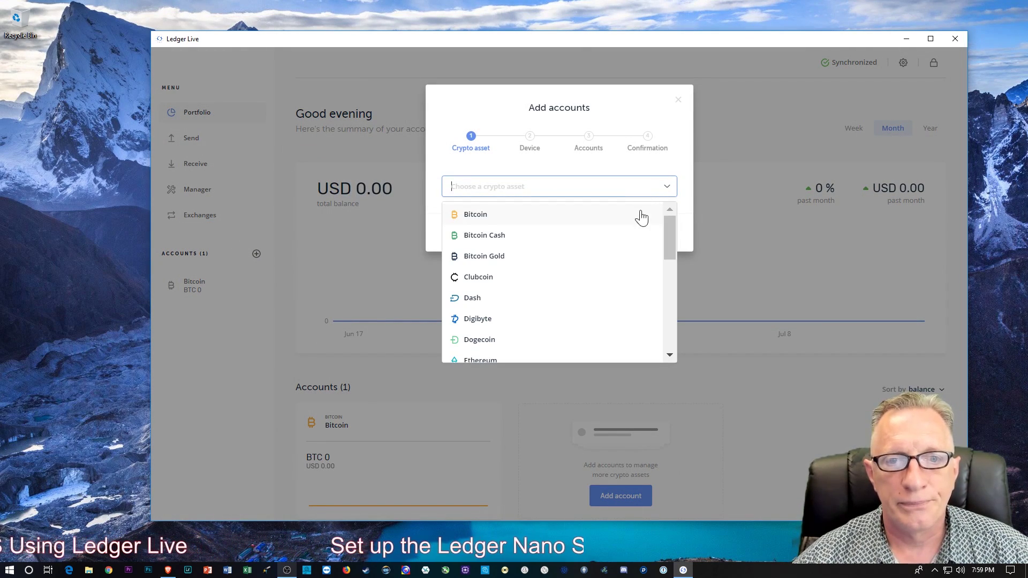
drag(669, 239, 663, 275)
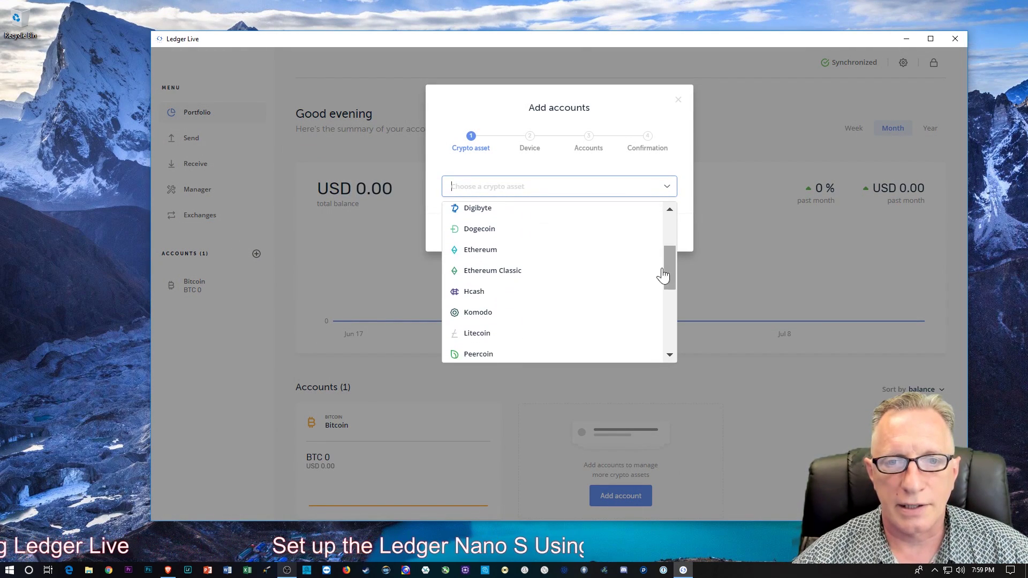
click(487, 252)
click(647, 240)
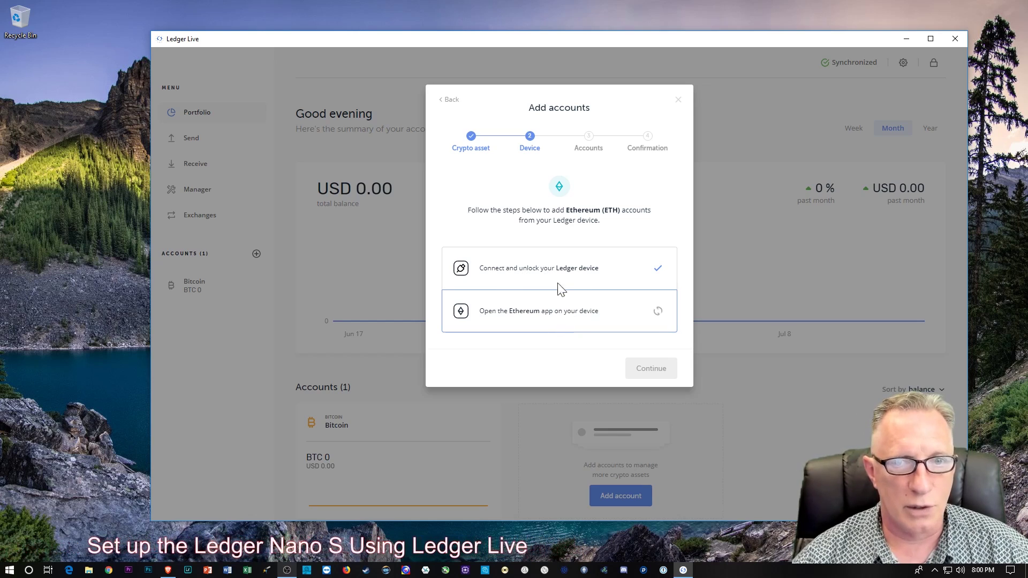
click(678, 102)
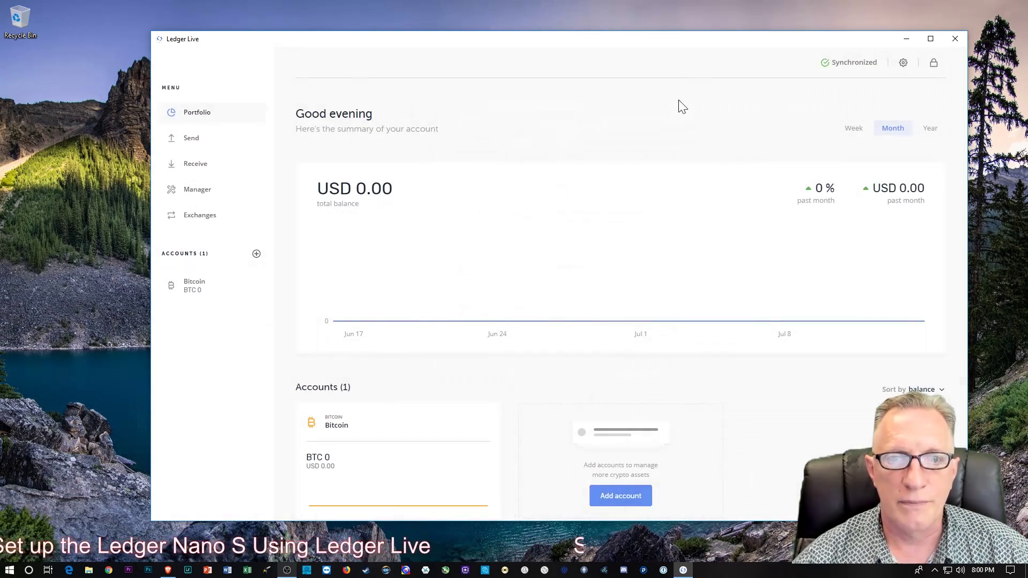
Retry with Ethereum, let the device find the account, and add it to the portfolio.
click(257, 254)
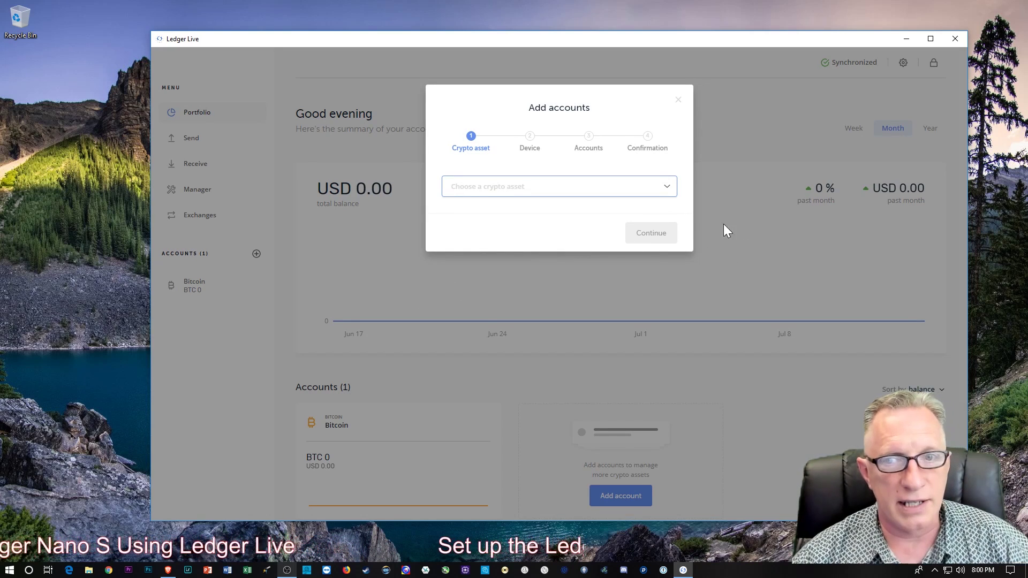
drag(670, 232, 669, 261)
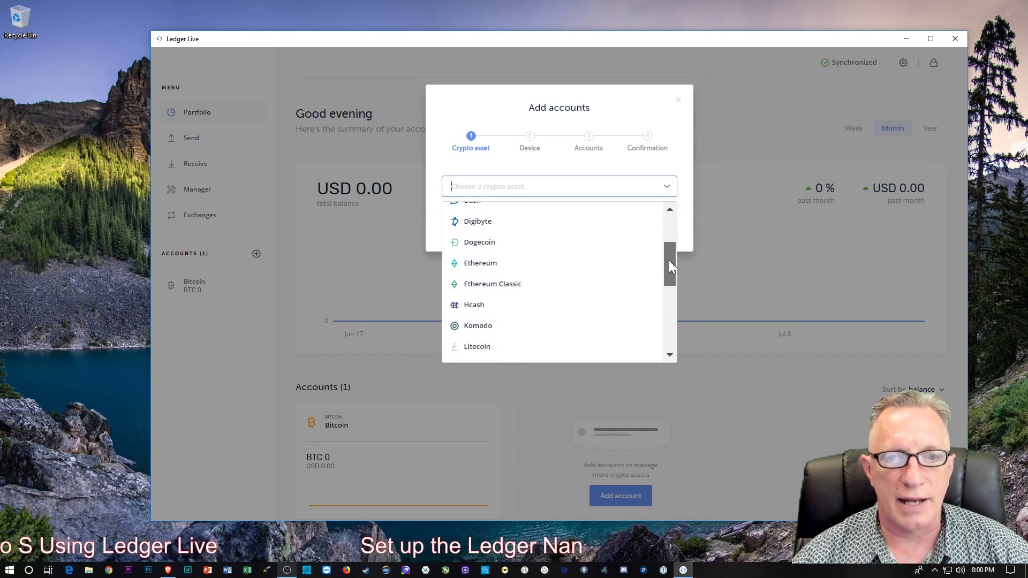
click(526, 258)
click(650, 234)
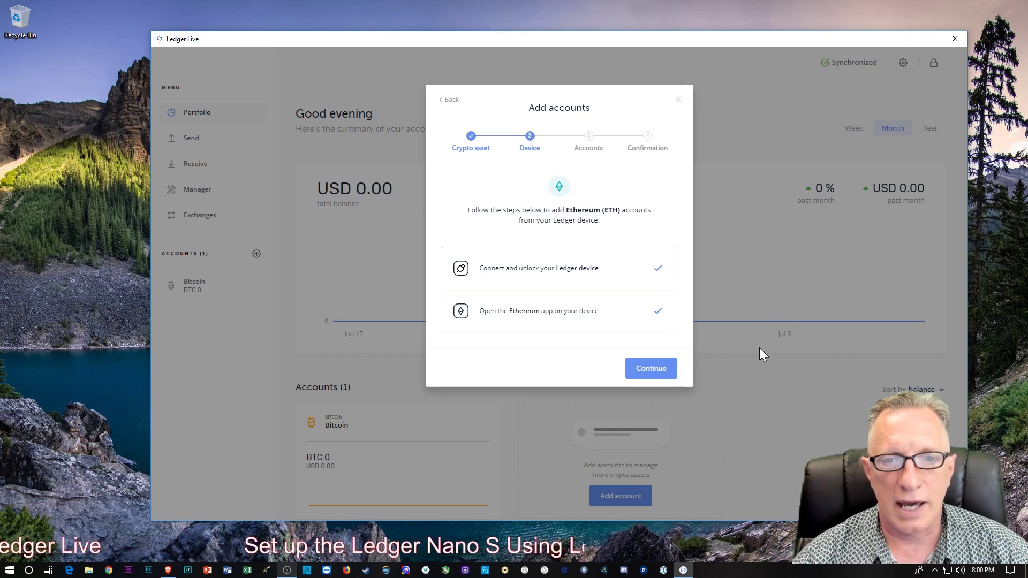
click(642, 375)
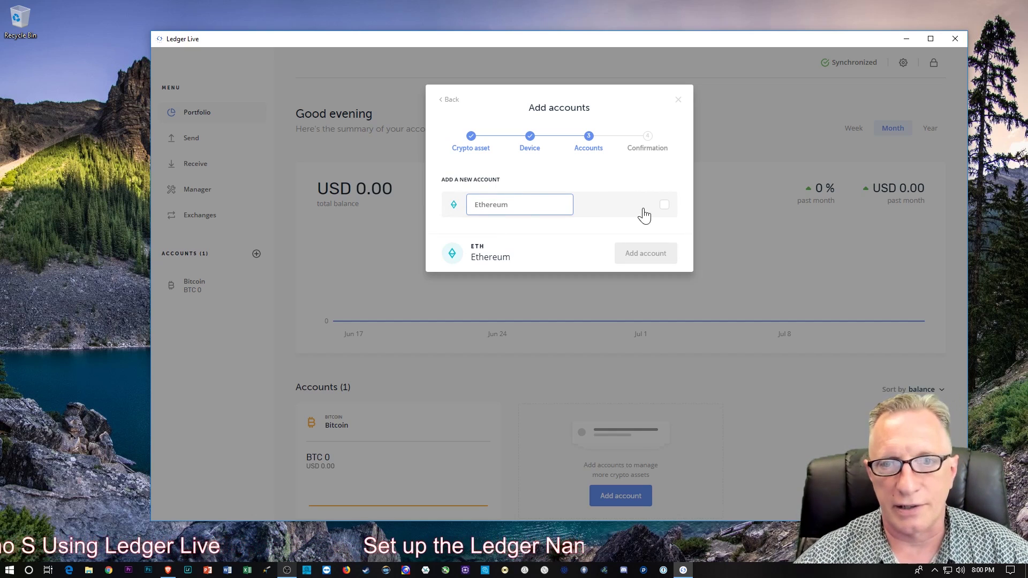
click(664, 204)
click(645, 253)
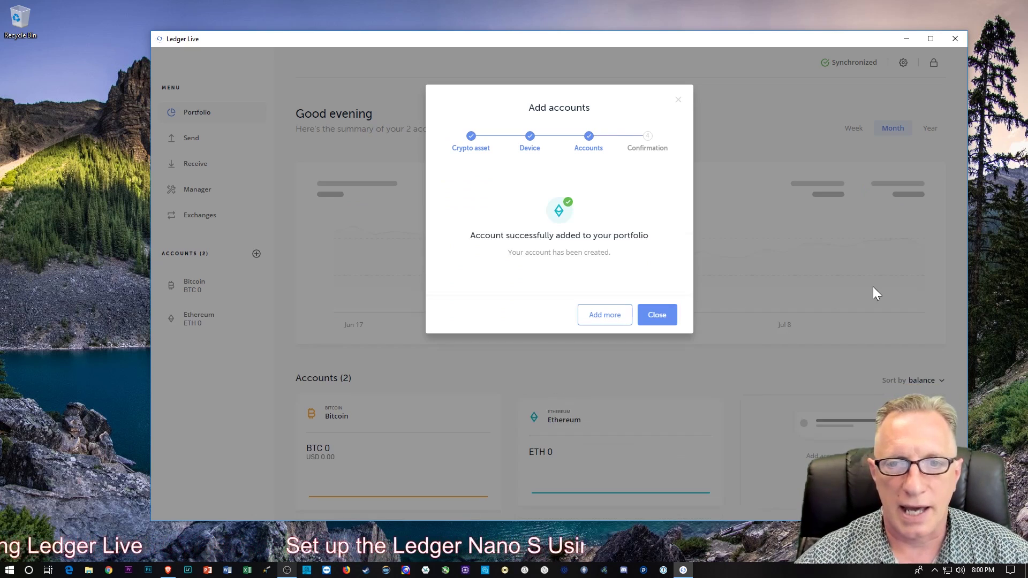
Close the success dialog, browse the Add accounts asset list, then cancel without adding.
click(656, 318)
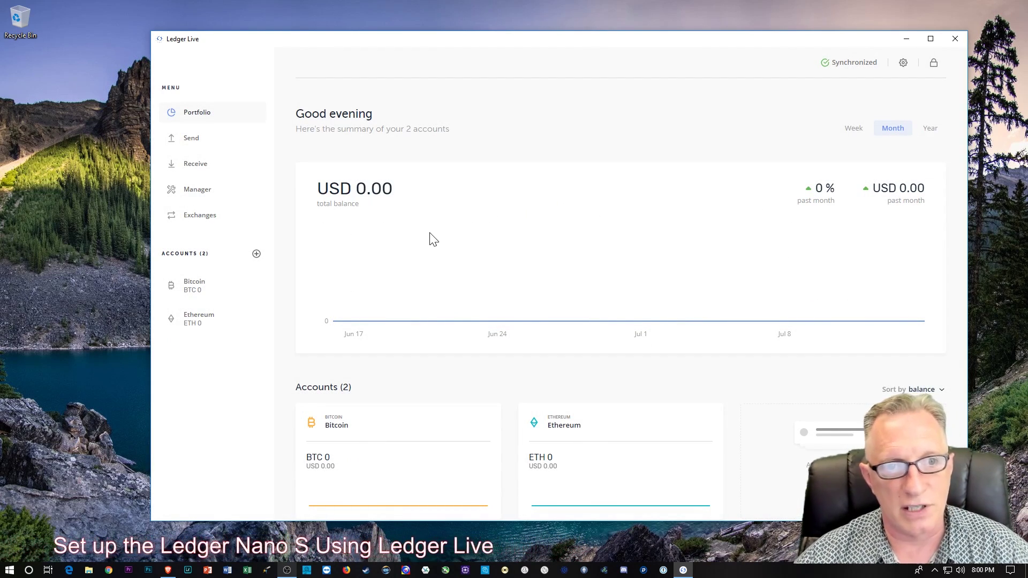
click(256, 255)
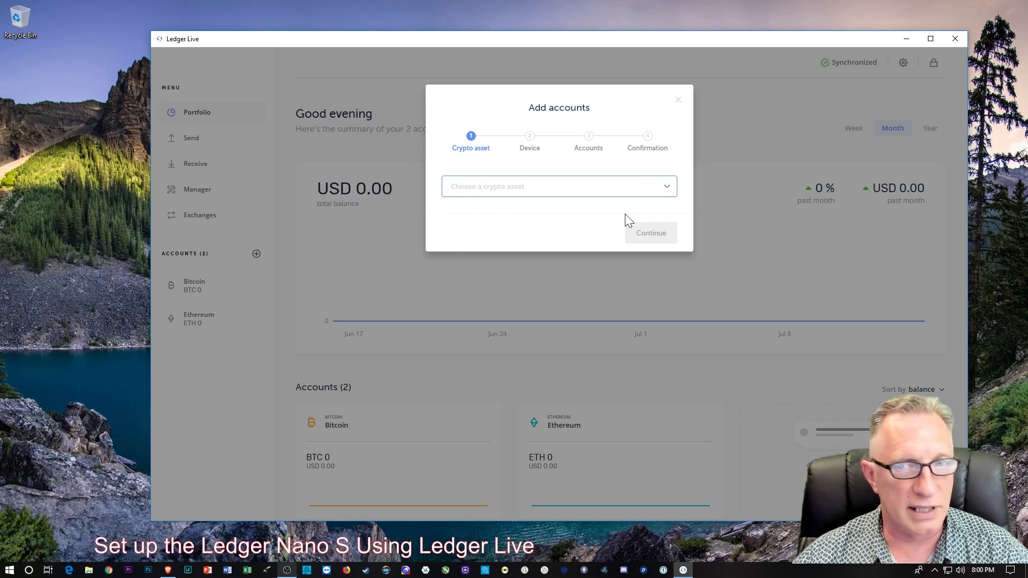
click(667, 190)
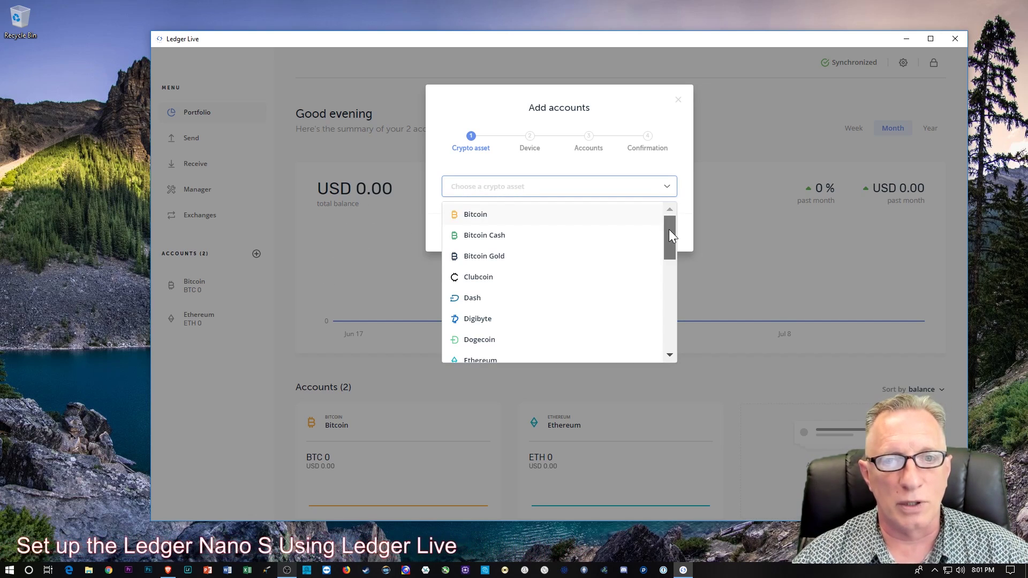
mouse_move(669, 230)
mouse_down()
mouse_move(669, 325)
mouse_move(669, 216)
mouse_up()
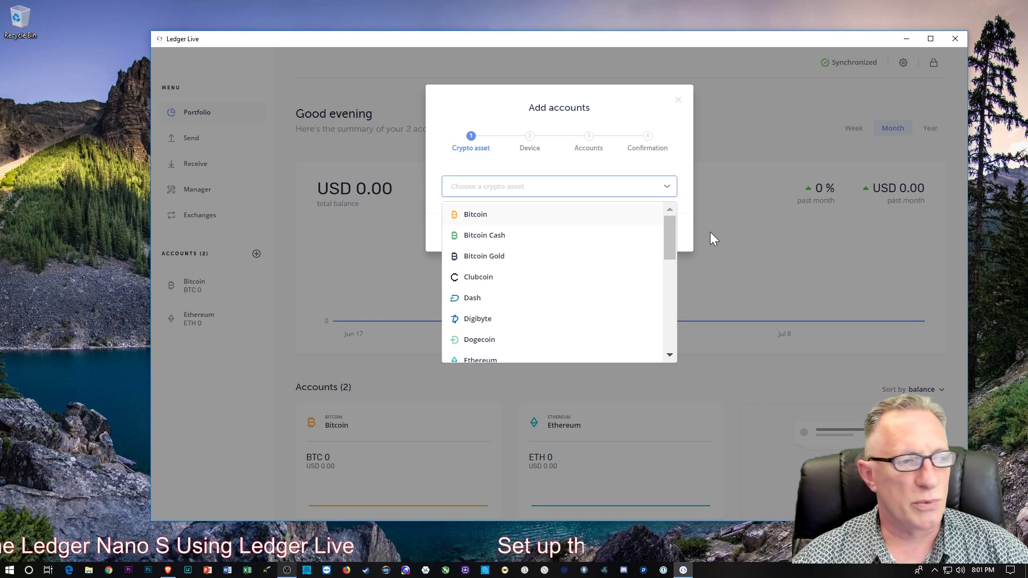
drag(664, 232, 666, 211)
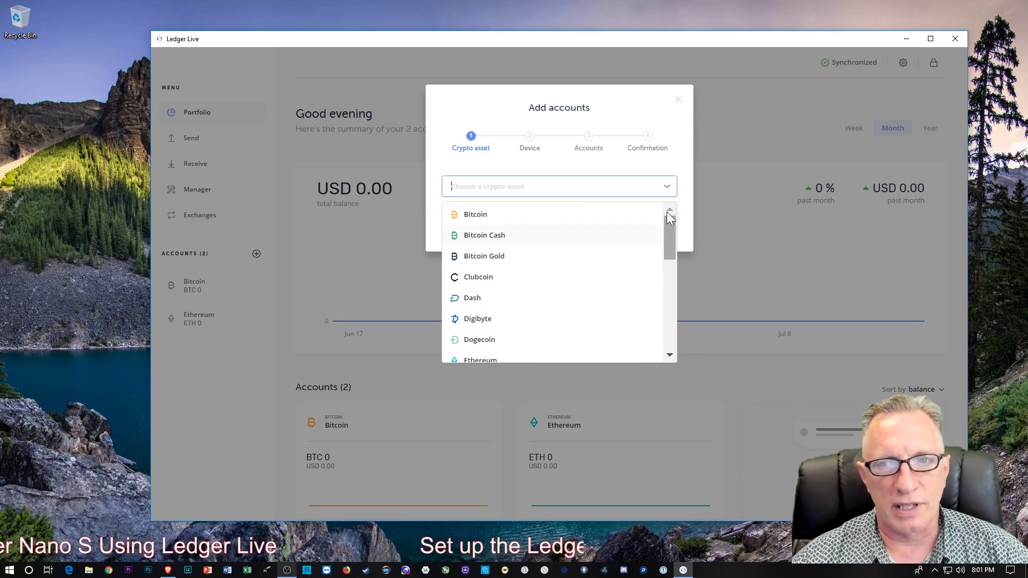
click(678, 100)
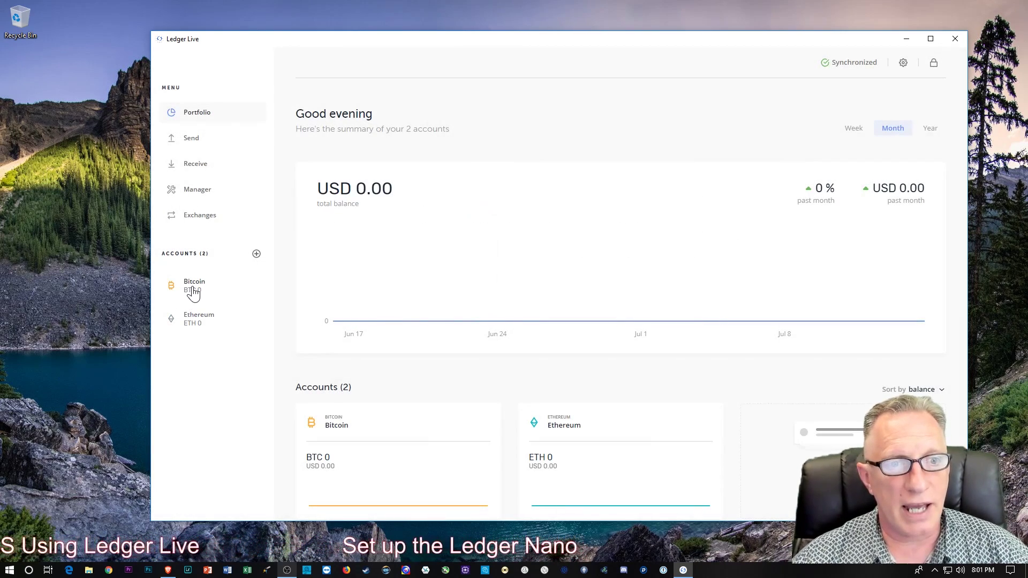
scroll(412, 296, down, 1)
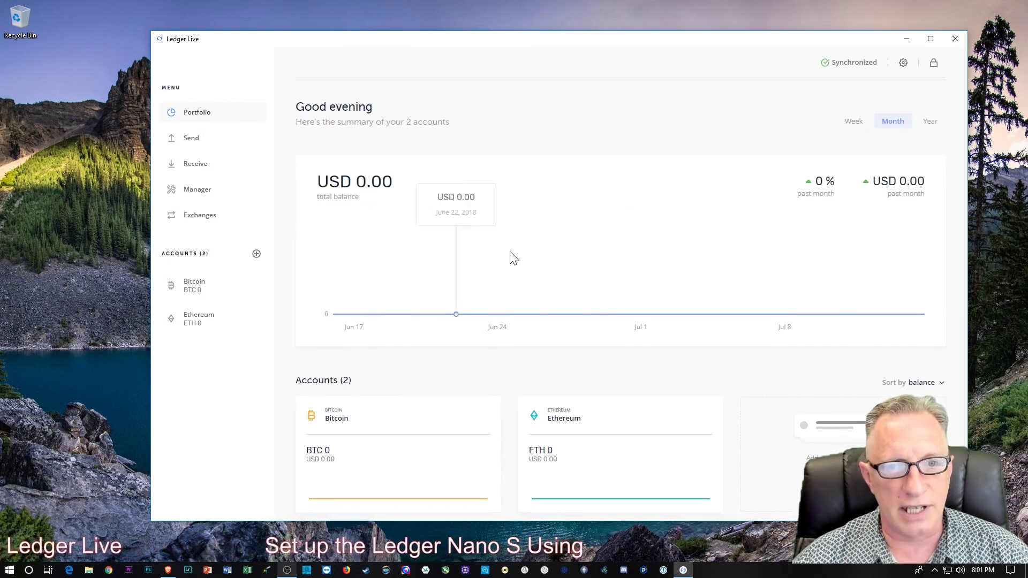